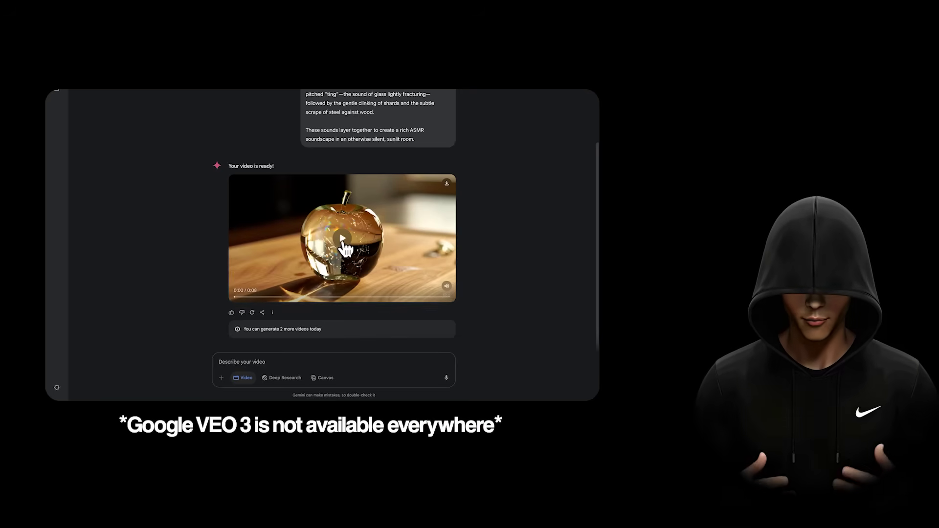
- Play Gemini's generated video of a knife cutting into the glass apple
left_click(344, 245)
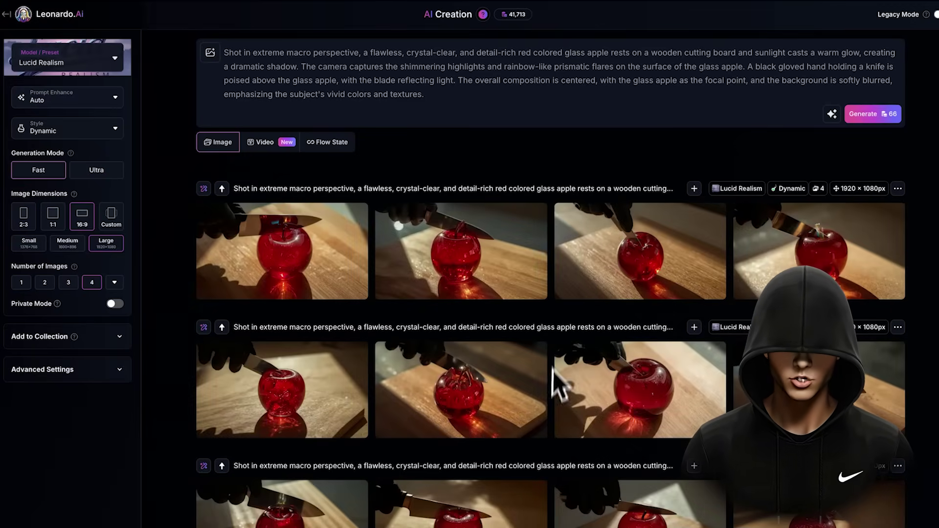
- Leave the red glass apple generations for Google search results listing ChatGPT
mouse_move(506, 261)
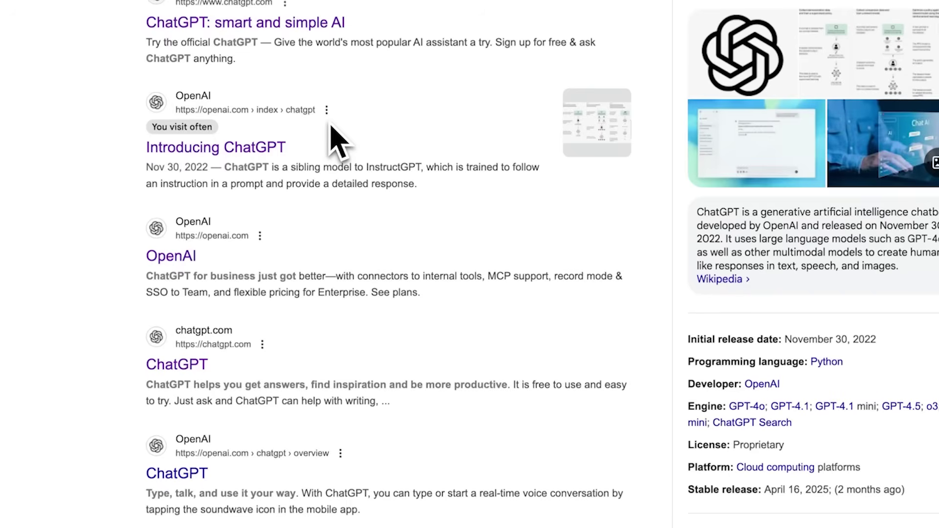
- Find the 'Make ASMR Images And Prompts' GPT in ChatGPT, check its details, and start a chat
left_click(183, 365)
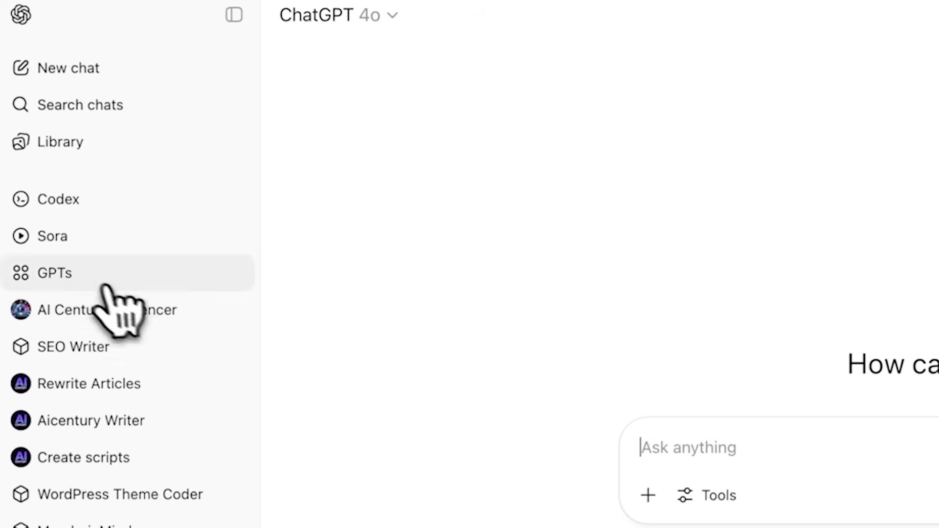
left_click(88, 279)
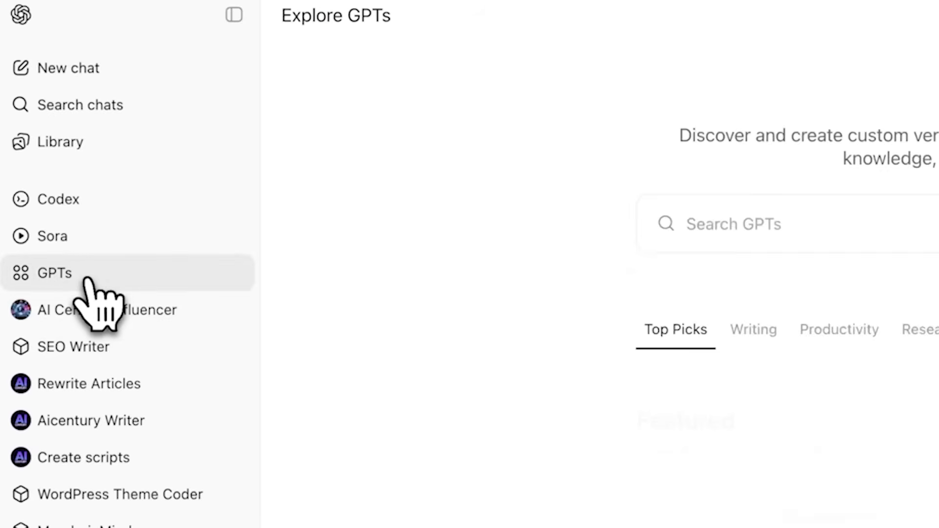
left_click(702, 230)
type("Make ASMR Images")
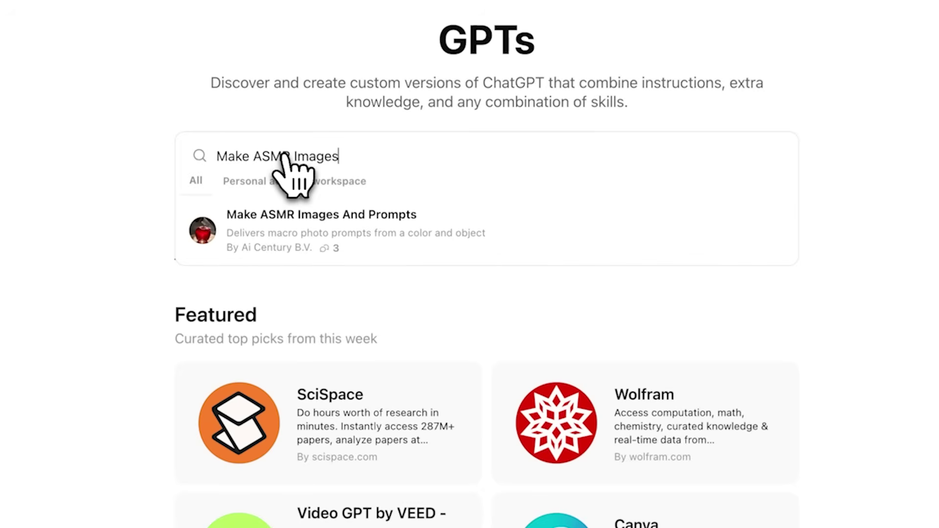
type(" And Prompts")
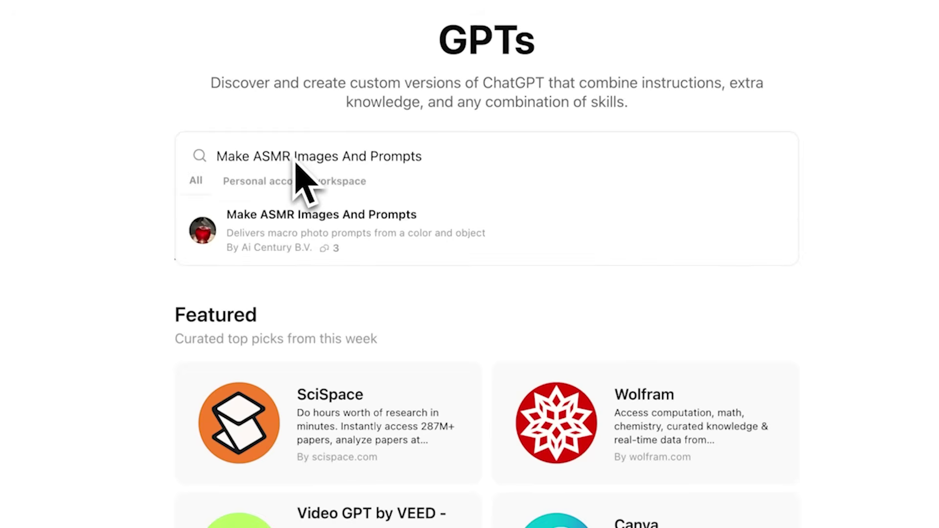
left_click(302, 239)
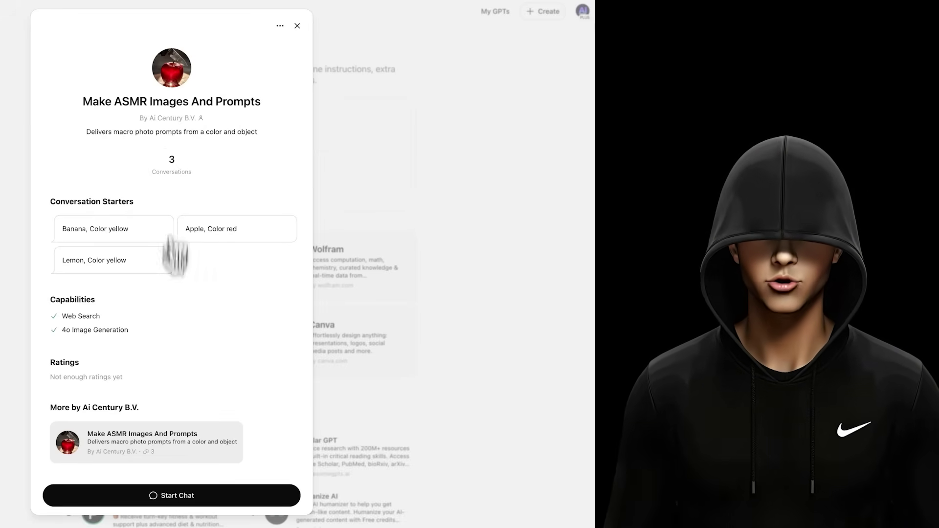
key("Escape")
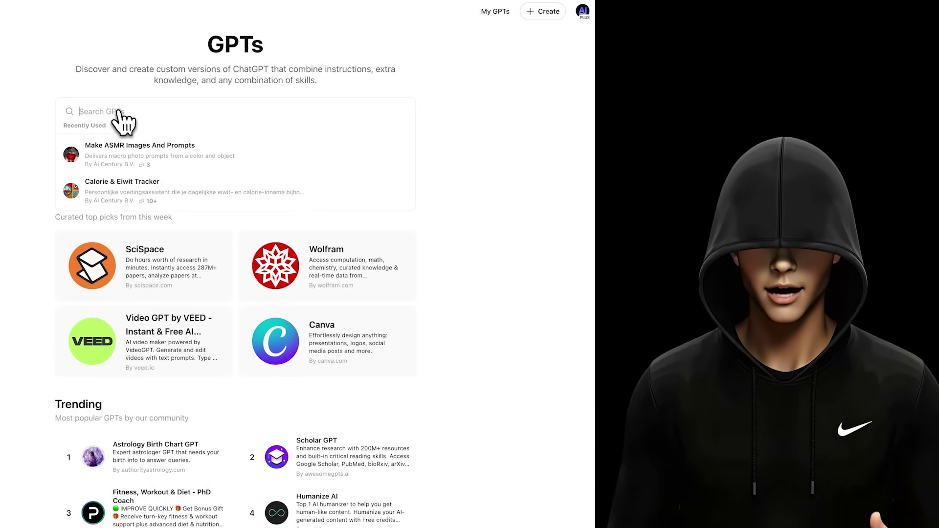
left_click(132, 147)
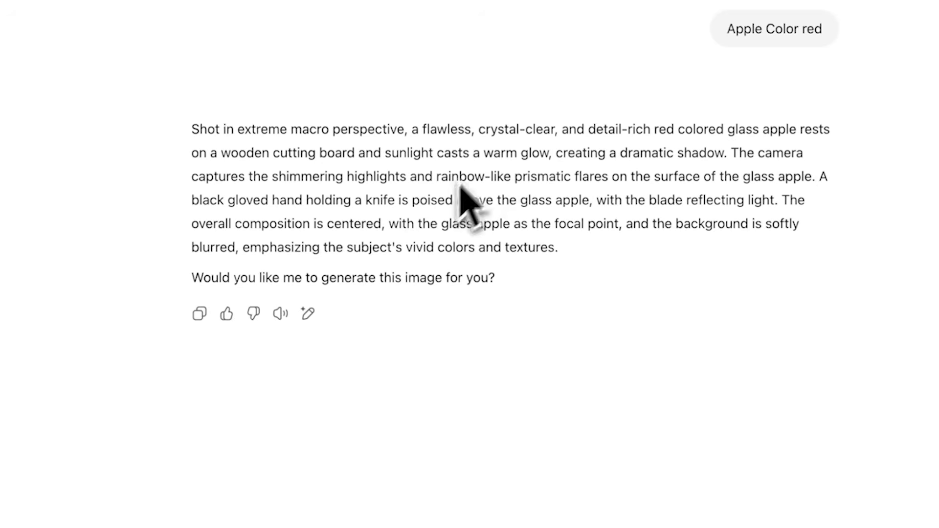
- Read the GPT's red glass apple macro prompt and ratio question, then begin a typed reply
scroll(441, 343, "down", 3)
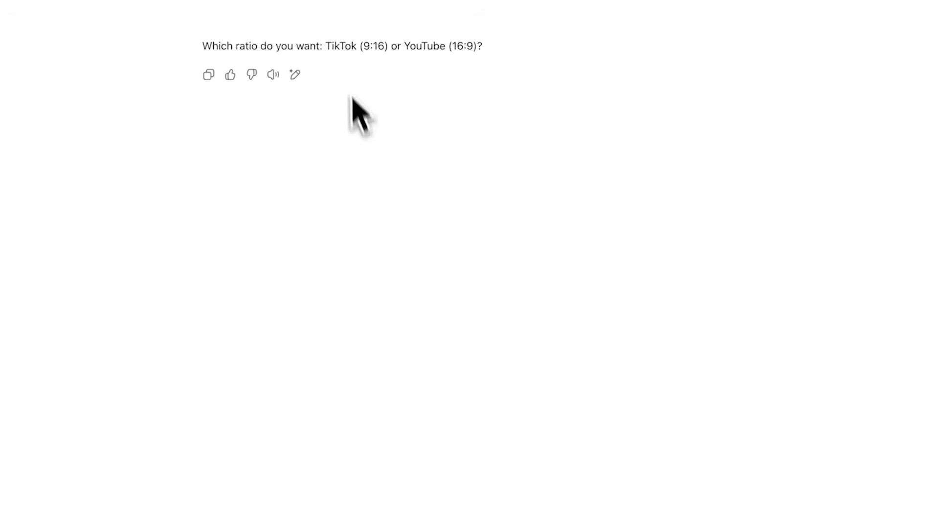
type("Ti")
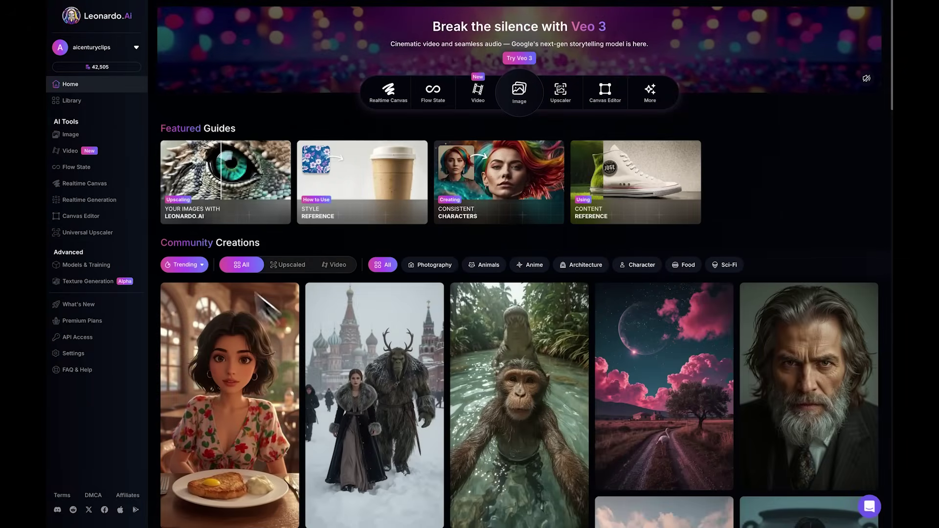
- Set Leonardo.Ai image generation to the Lucid Realism model at TikTok 9:16 size
left_click(72, 136)
left_click(132, 68)
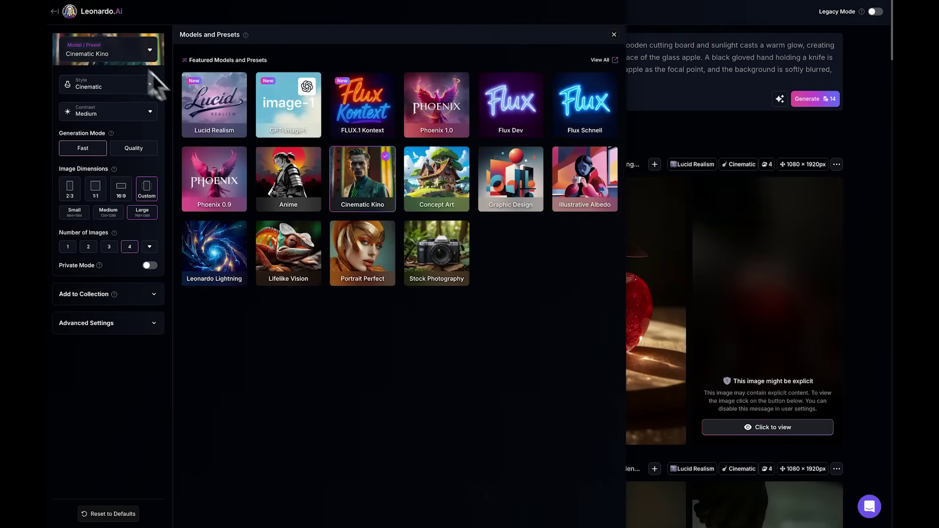
left_click(205, 105)
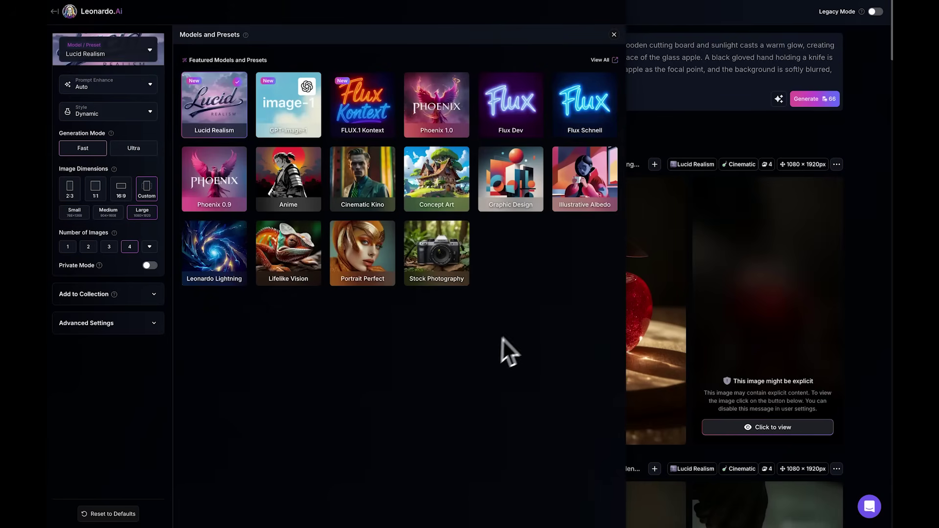
left_click(682, 134)
left_click(148, 194)
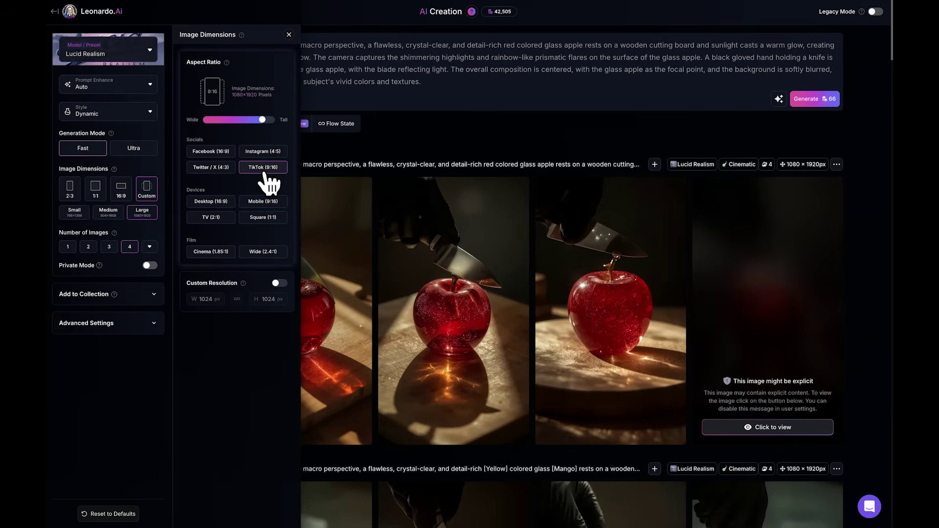
left_click(324, 149)
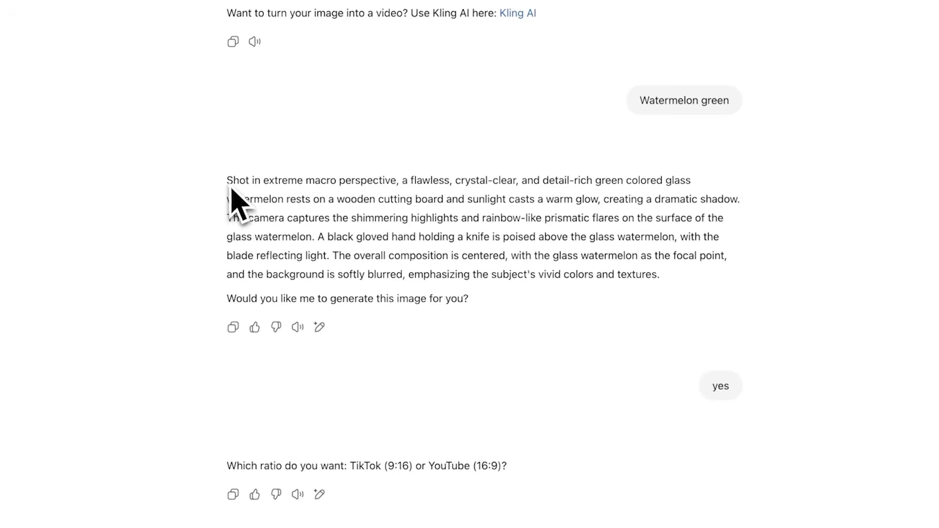
- Generate images from the watermelon prompt and download the second red glass apple image
left_click_drag(228, 181, 674, 279)
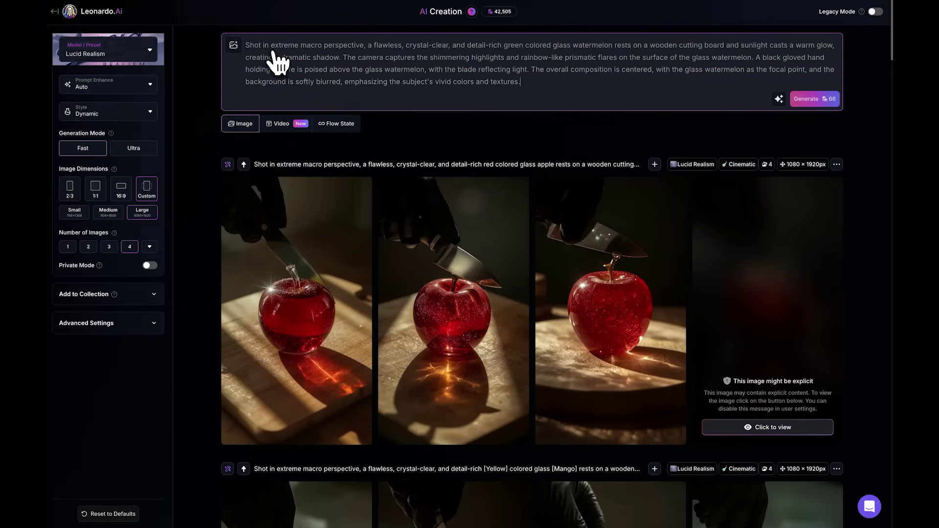
left_click(813, 100)
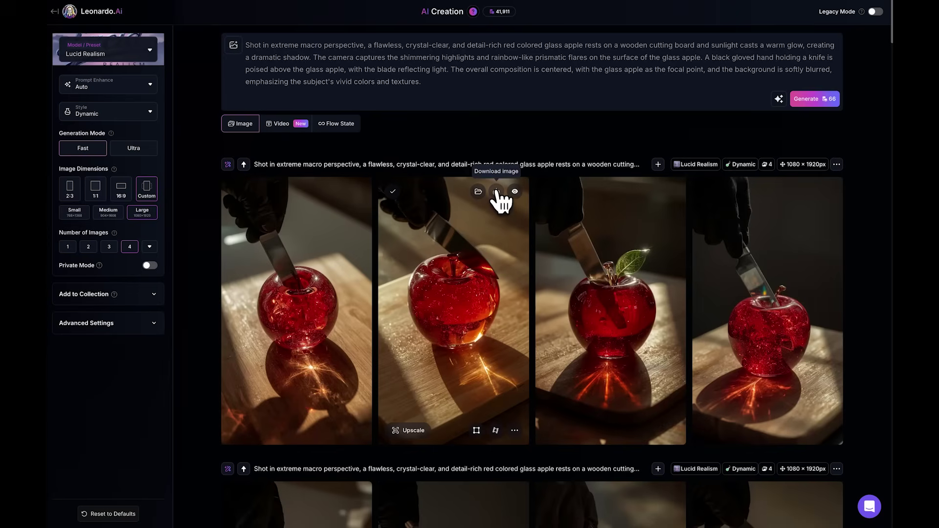
left_click(496, 191)
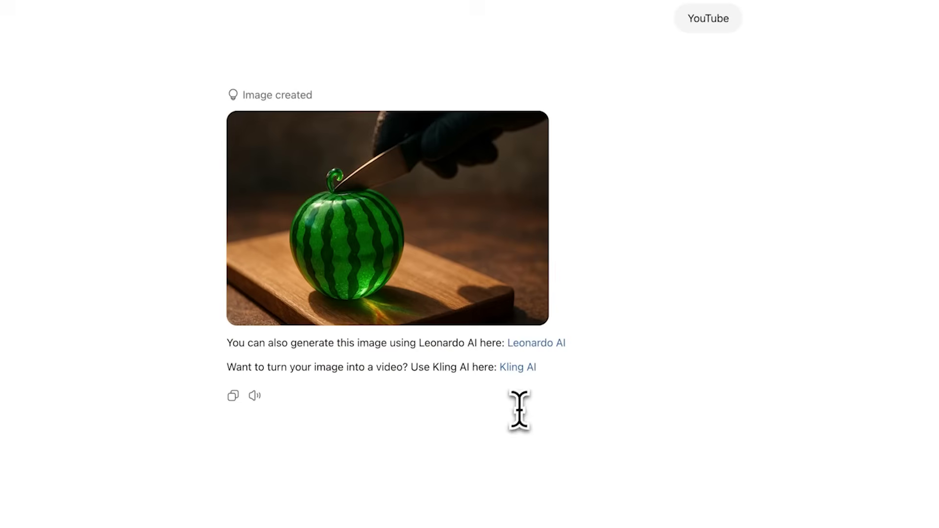
- Follow the Kling AI link under ChatGPT's watermelon image to Kling's plans page
left_click(518, 367)
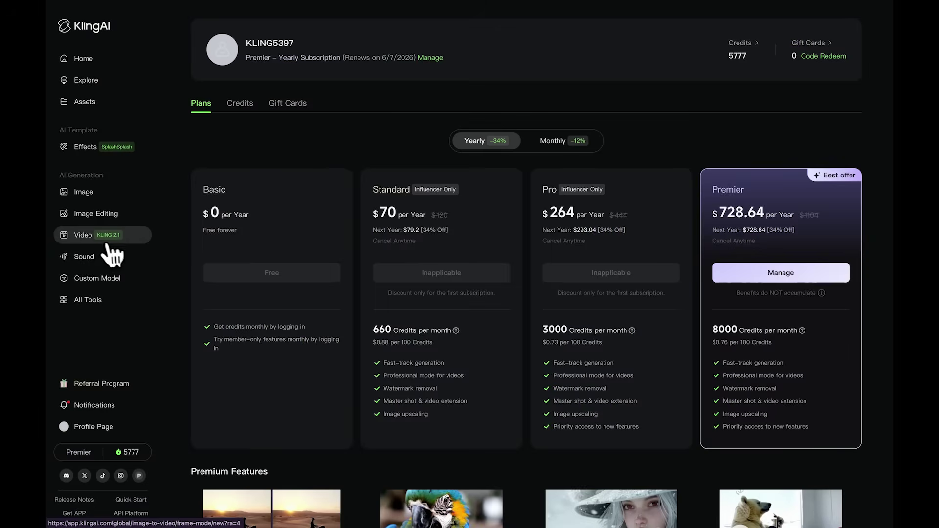
- Paste the red glass apple image as the Kling video start frame and type 'Cutting Apple, Static Camera'
left_click(101, 243)
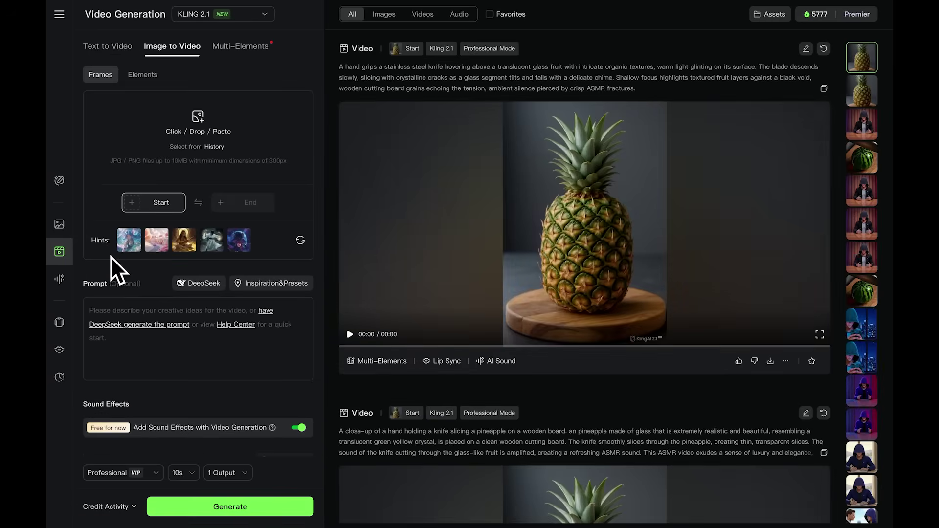
key("ctrl+v")
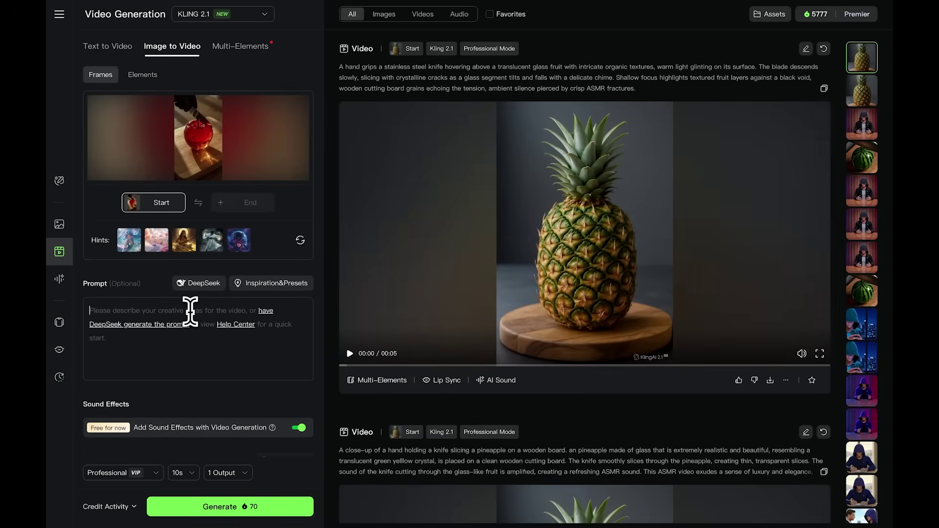
type("Cutting Apple, Static Camera")
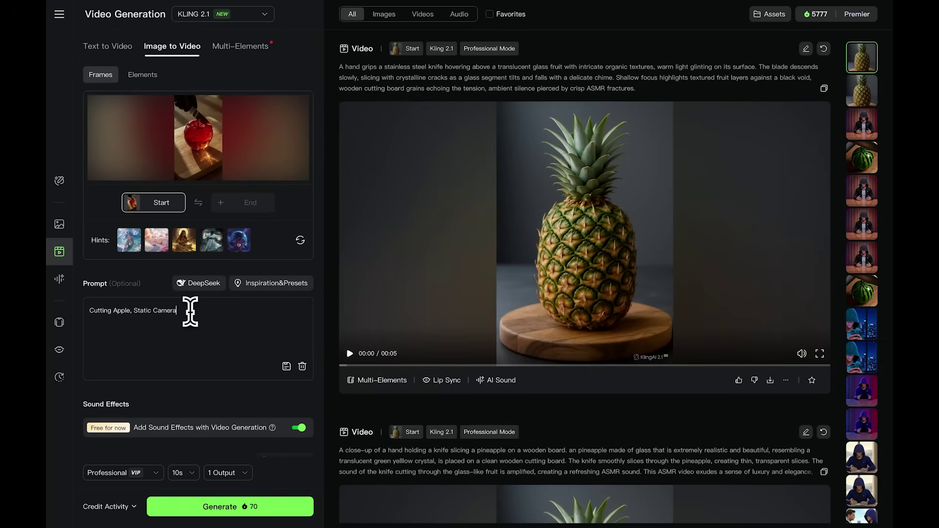
- Apply DeepSeek's gloved-hand slicing prompt, set 5s length, generate, and play the clip
left_click(203, 286)
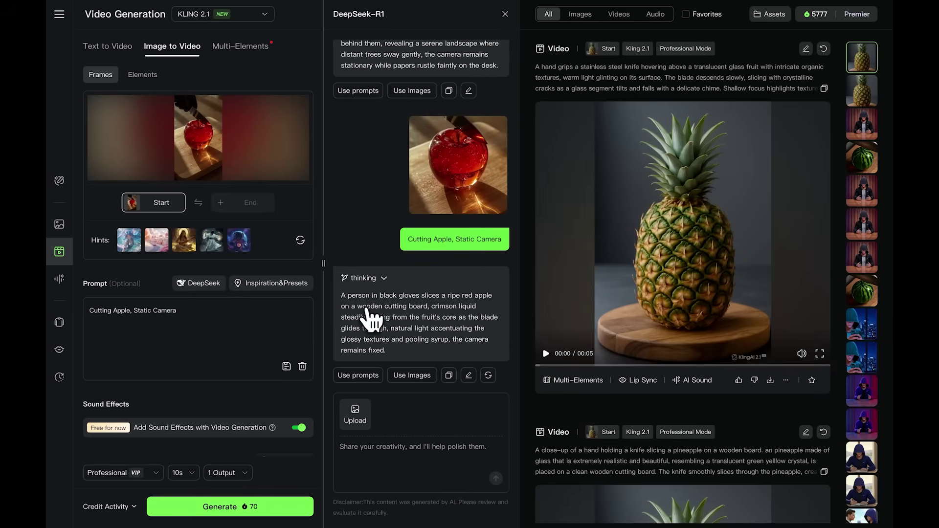
left_click(365, 377)
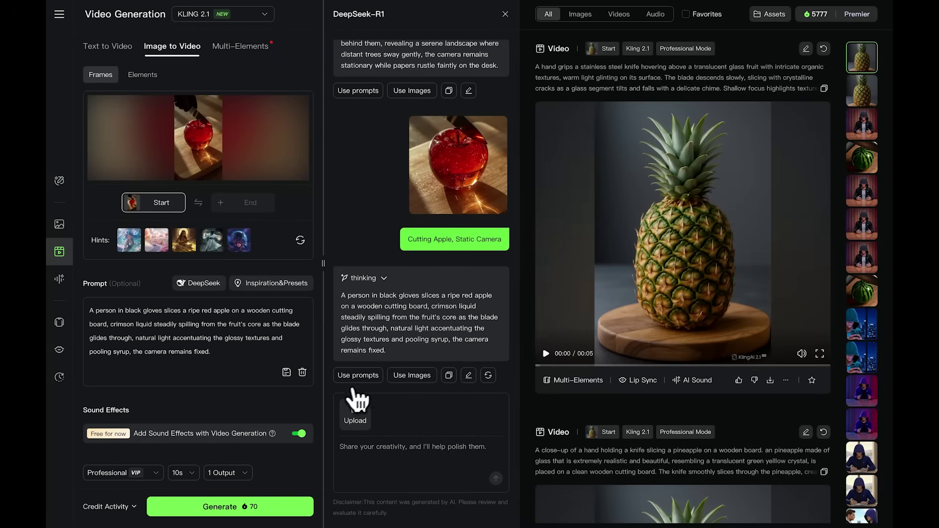
left_click(184, 475)
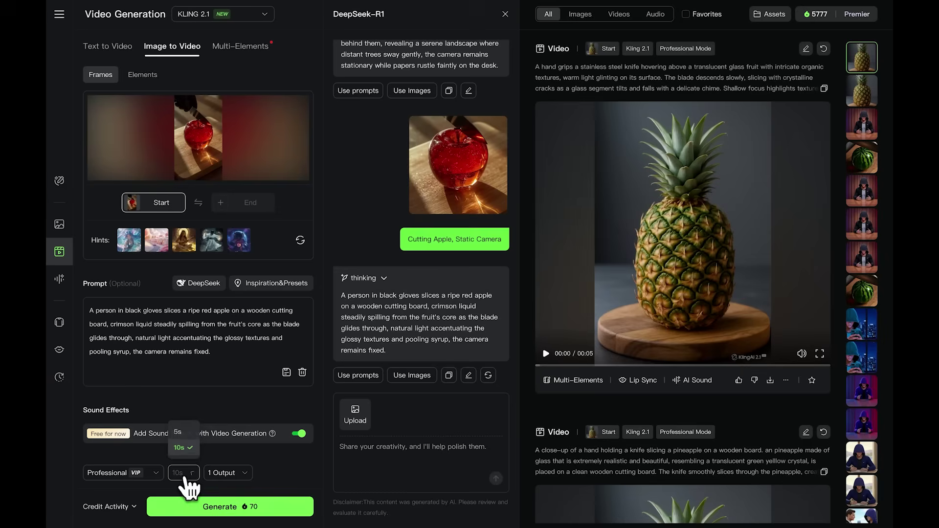
left_click(188, 433)
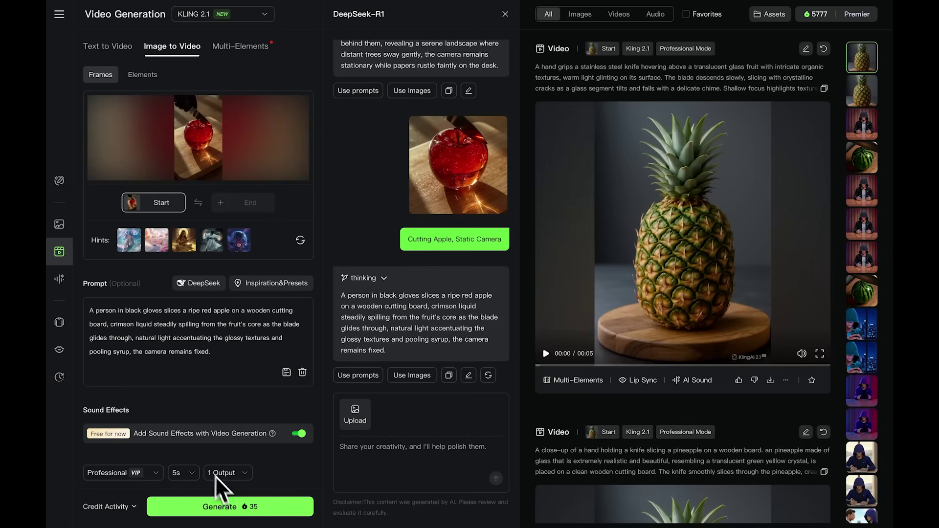
left_click(231, 509)
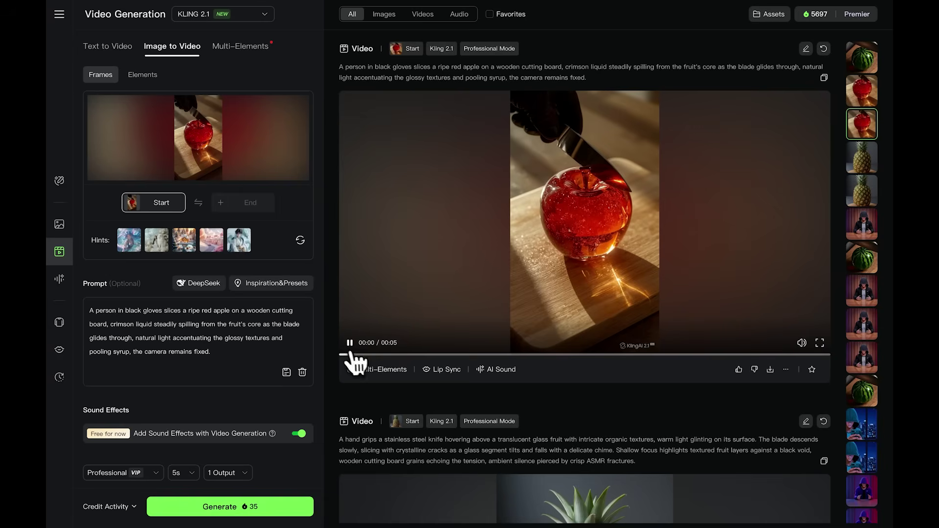
left_click(350, 343)
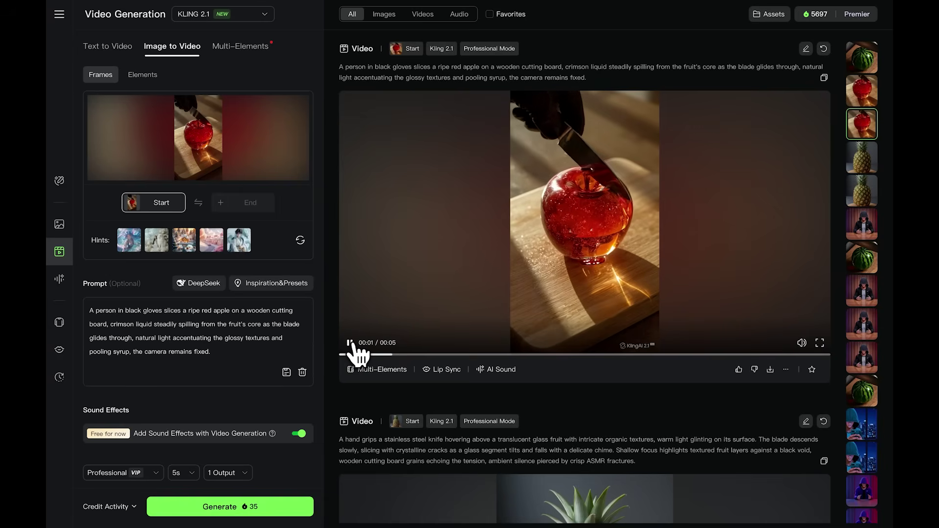